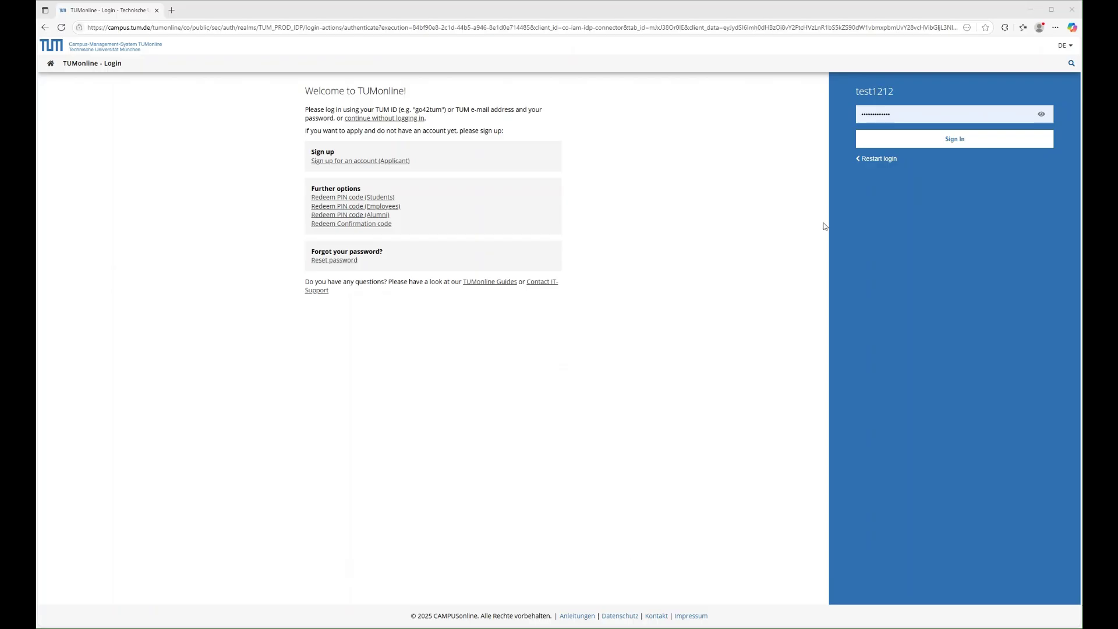
Sign in to TUMonline and scroll the home page tiles, returning to Favourites.
left_click(949, 140)
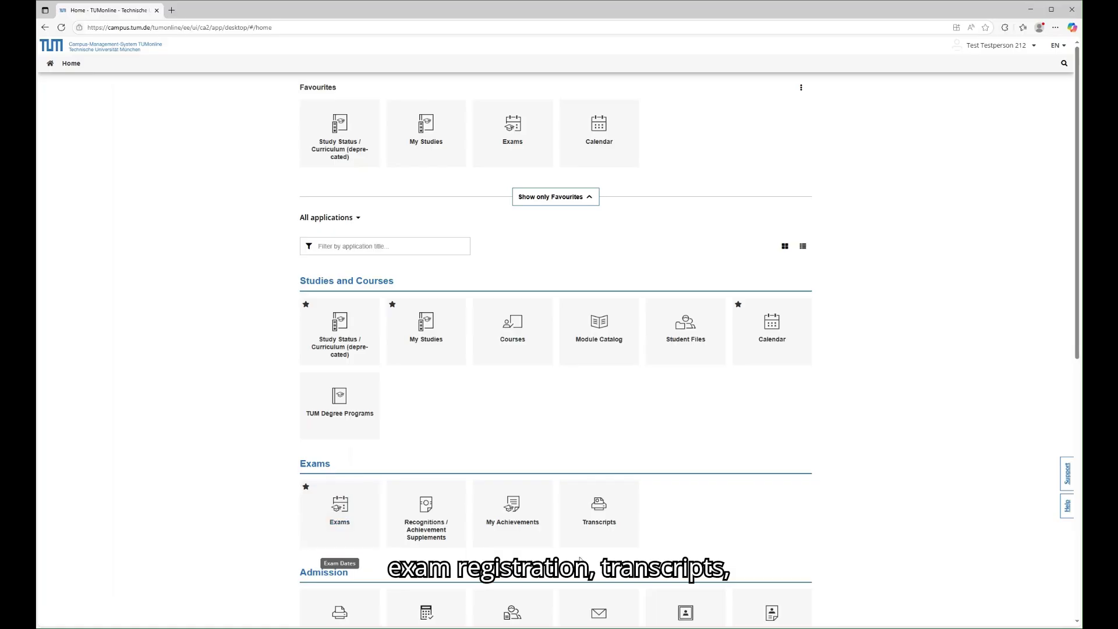
scroll(500, 524, "down", 2)
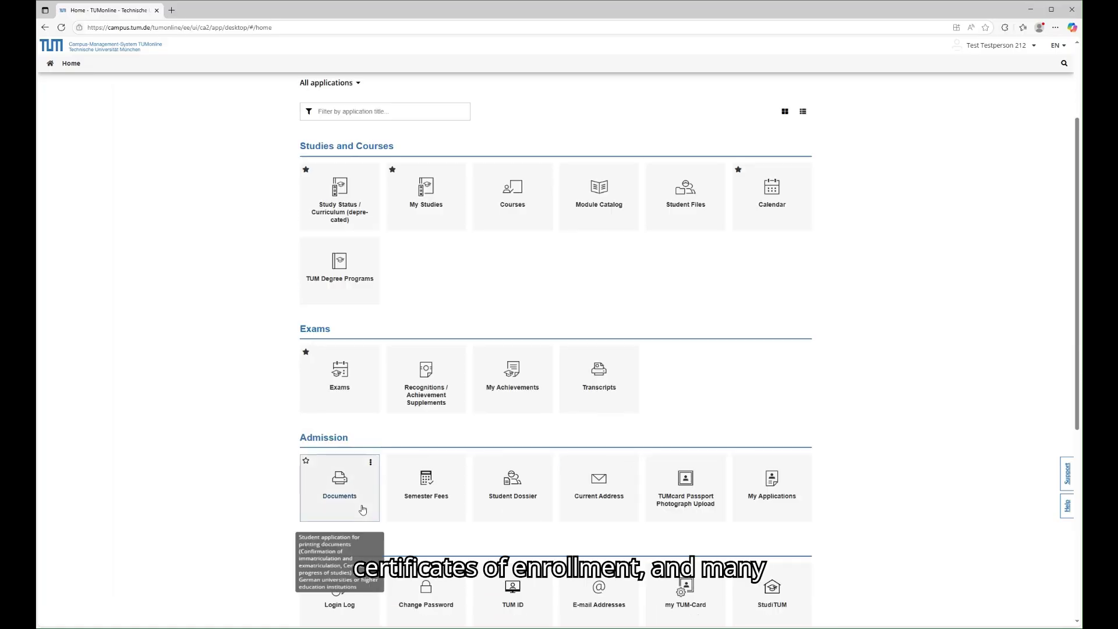
scroll(455, 531, "down", 4)
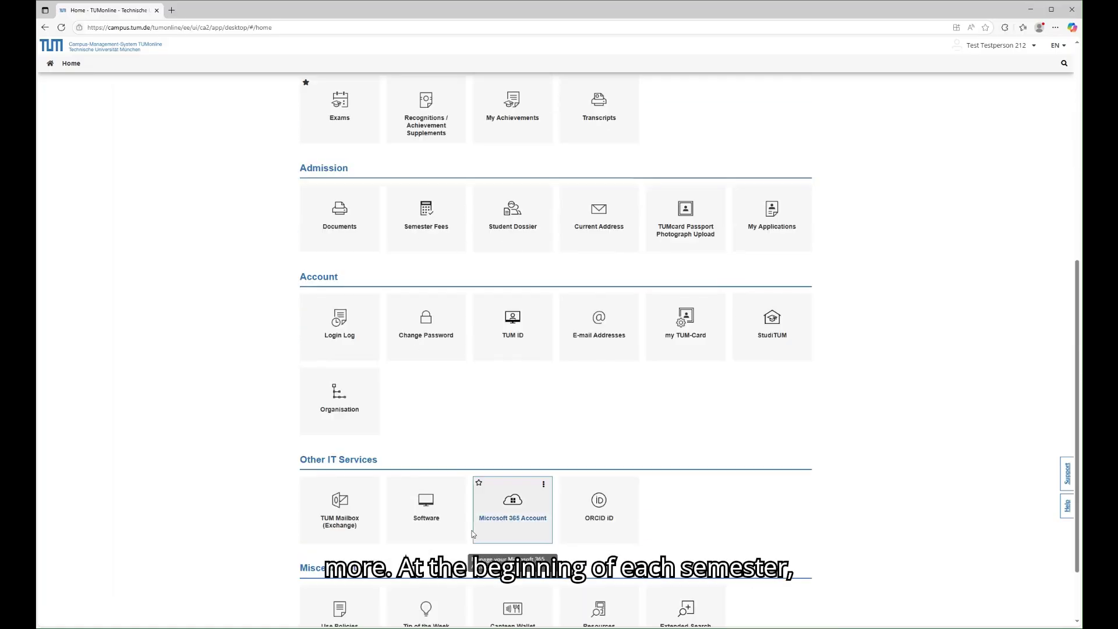
scroll(473, 534, "up", 5)
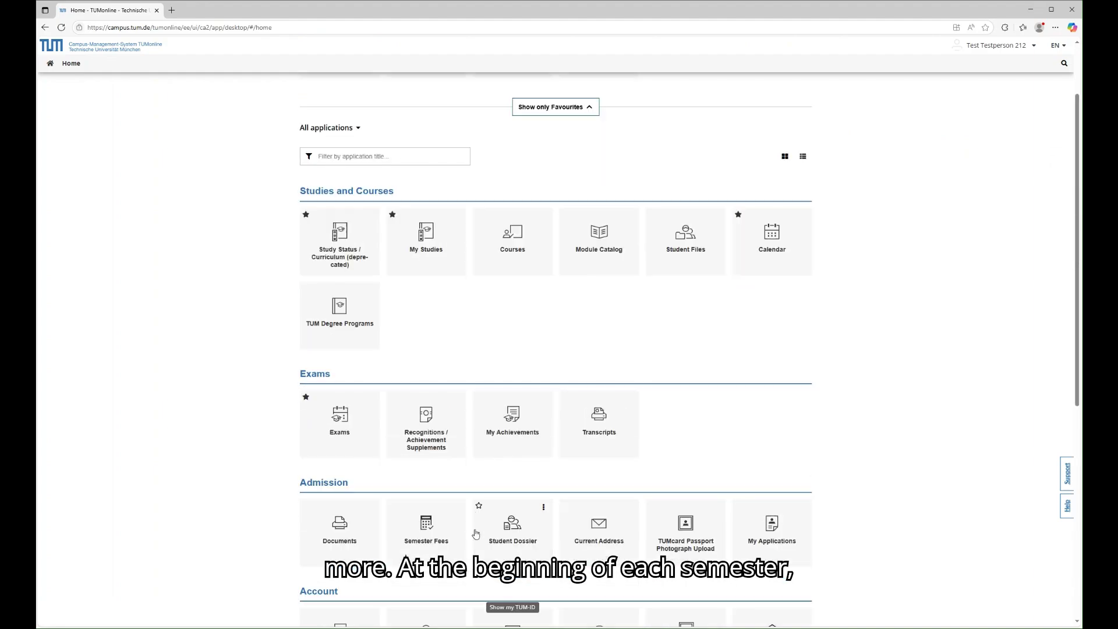
scroll(476, 533, "up", 2)
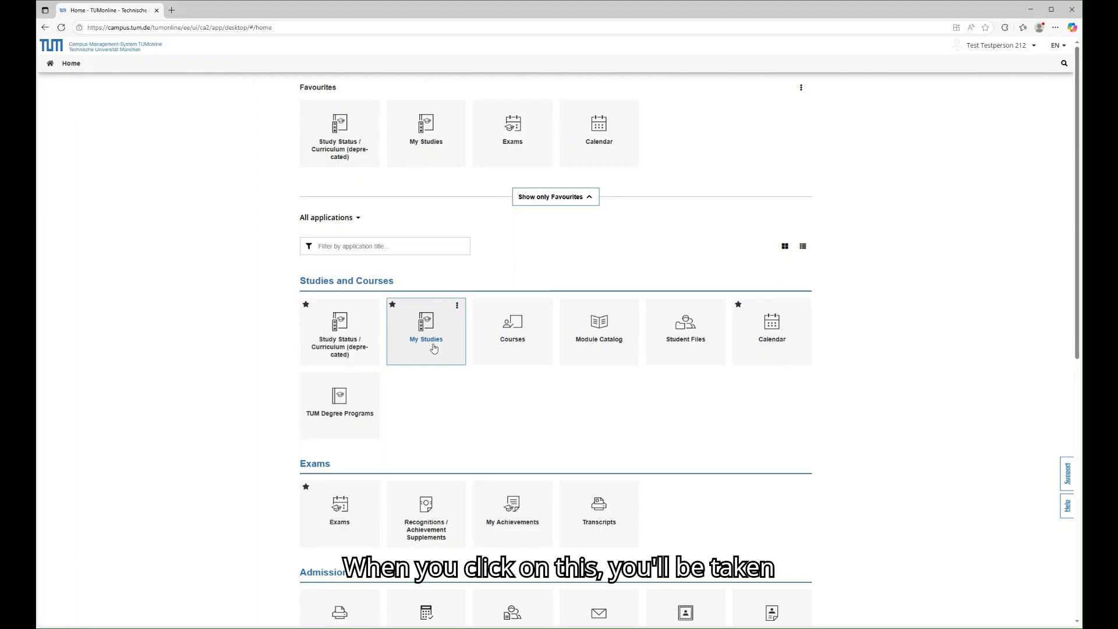
Open My Studies, keep the Management and Technology bachelor program, and show its Basics section.
left_click(434, 348)
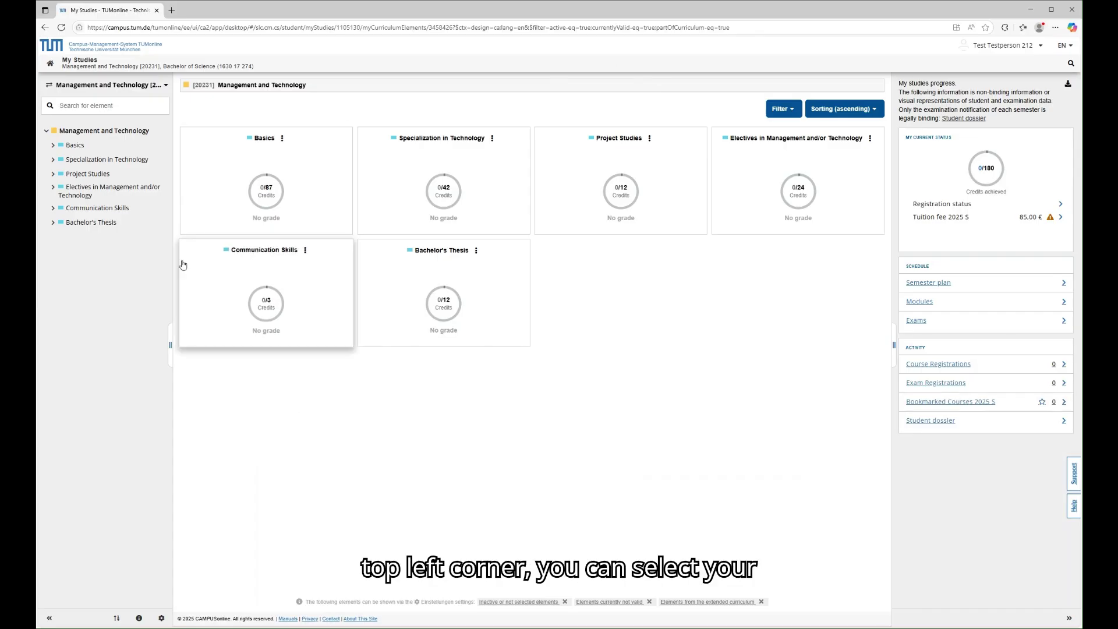
left_click(110, 85)
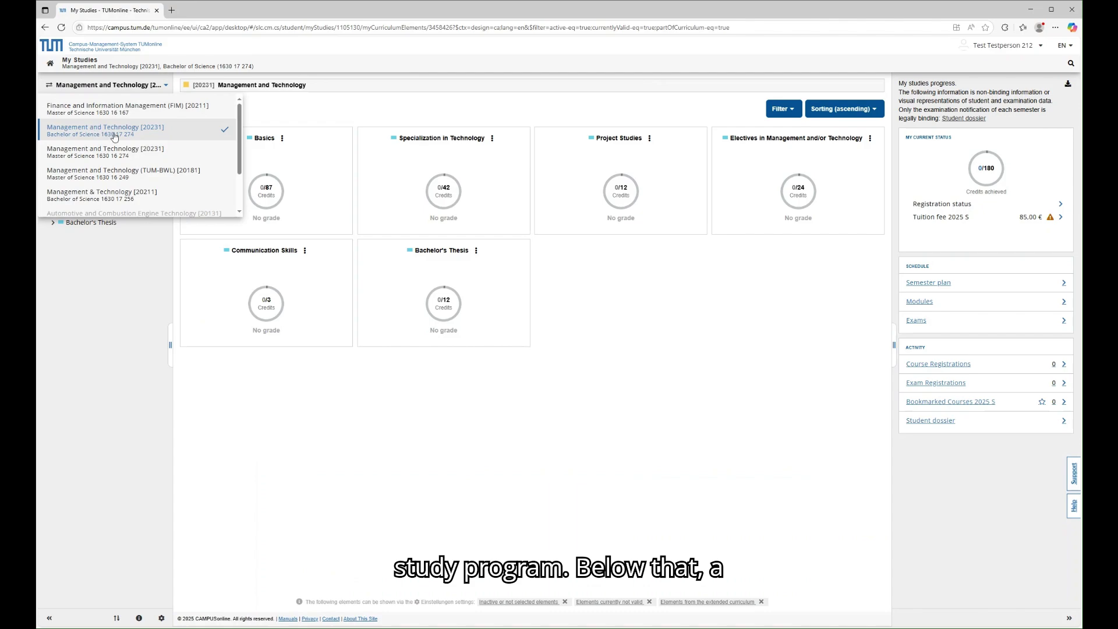
left_click(114, 136)
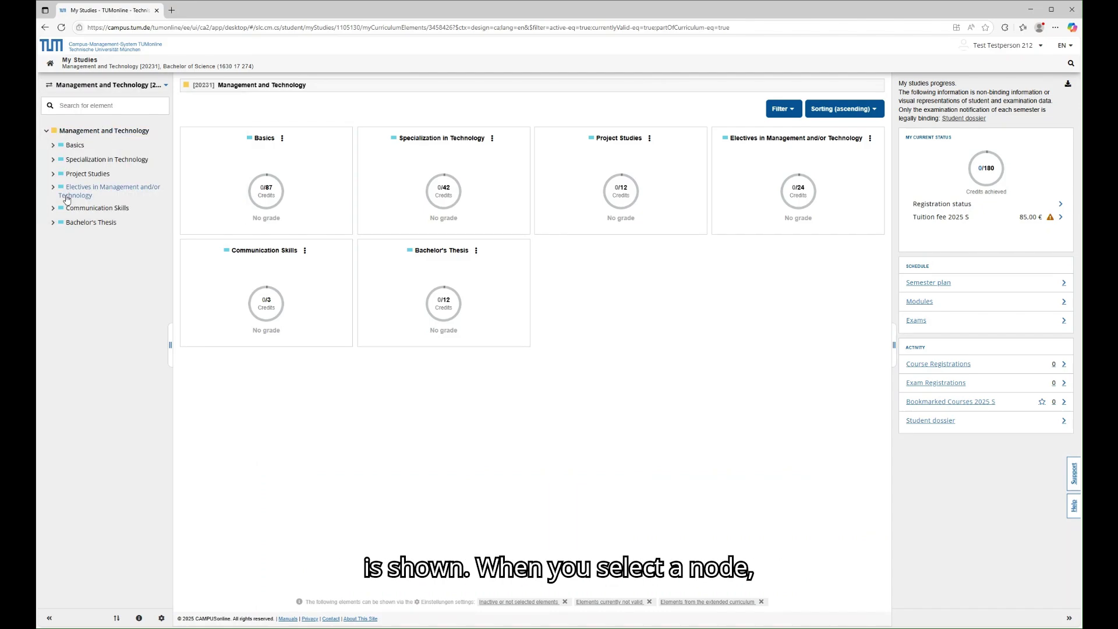
left_click(75, 146)
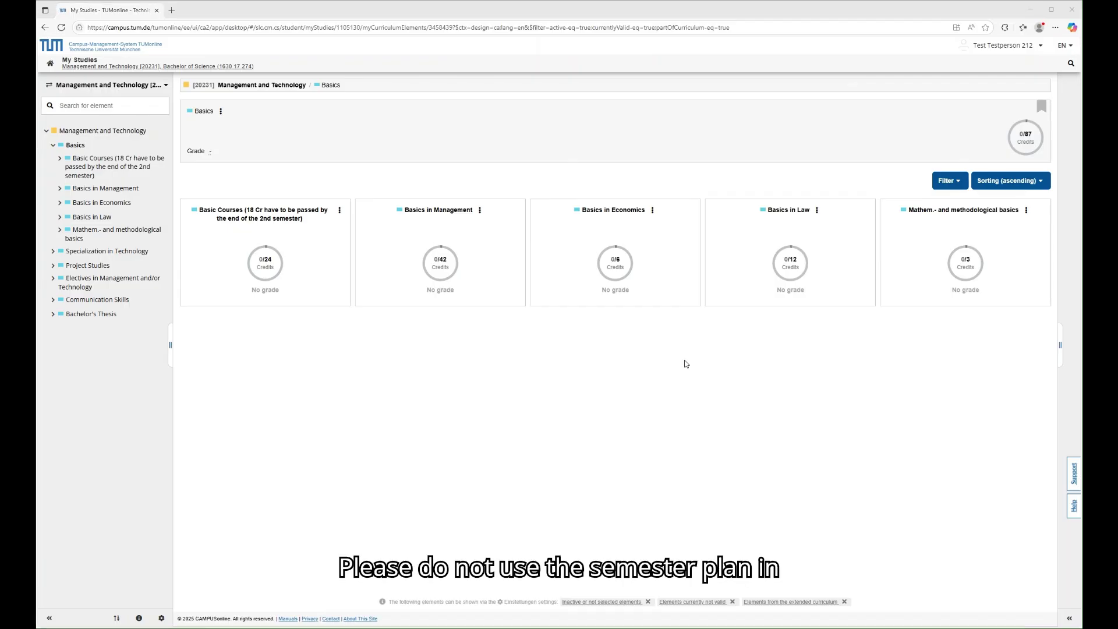
Show the study-progress panel and the eight Basics in Management modules, checking the node-type legend.
left_click(1060, 341)
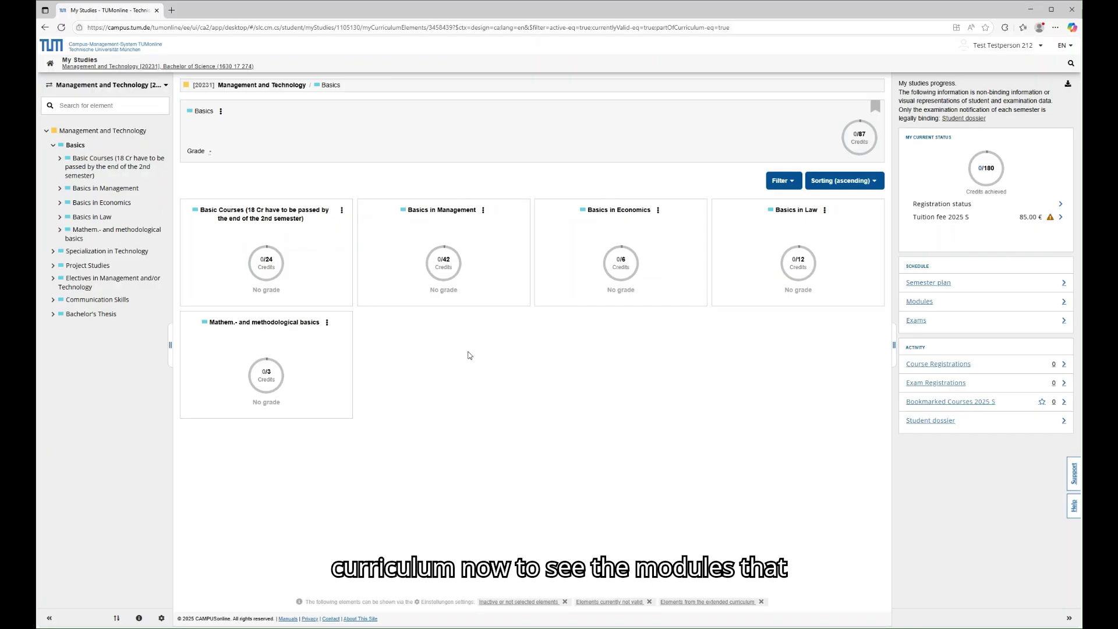
left_click(102, 188)
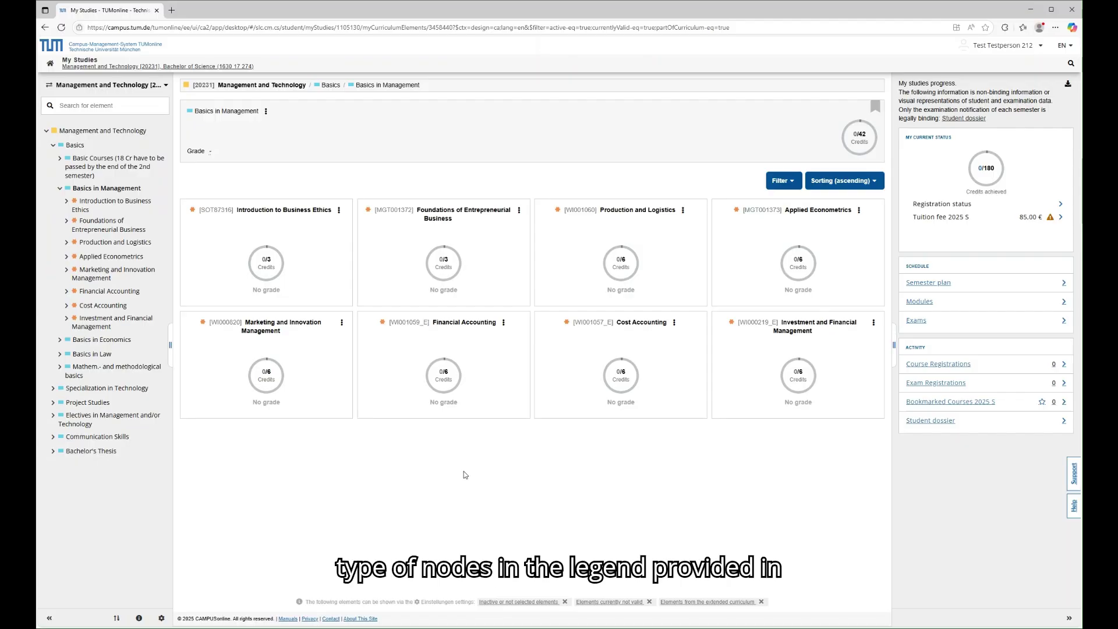
left_click(139, 618)
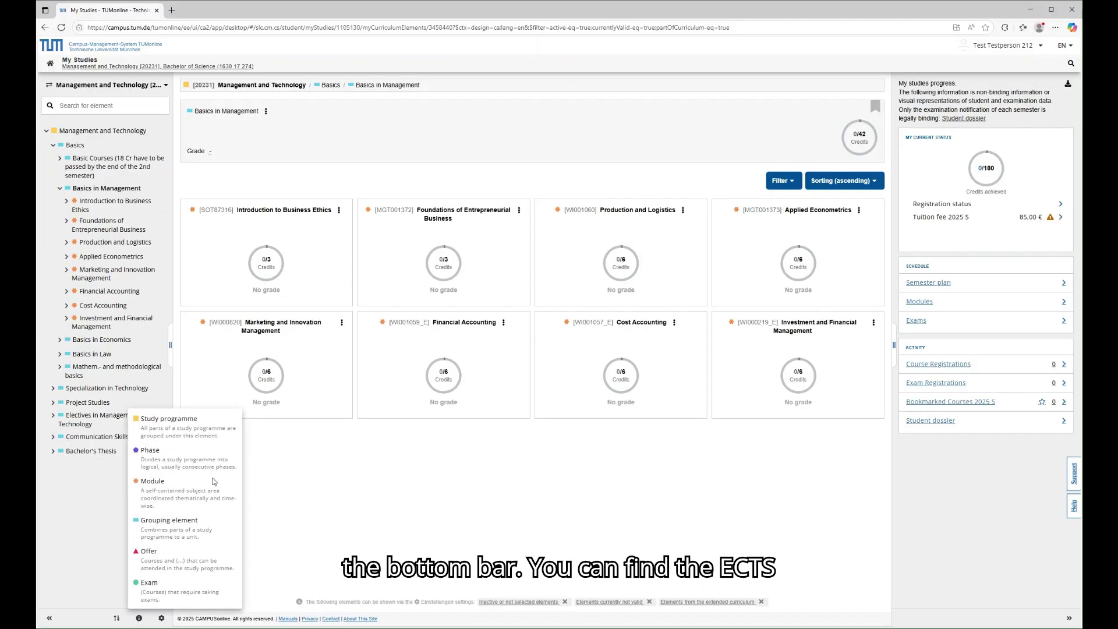
left_click(503, 474)
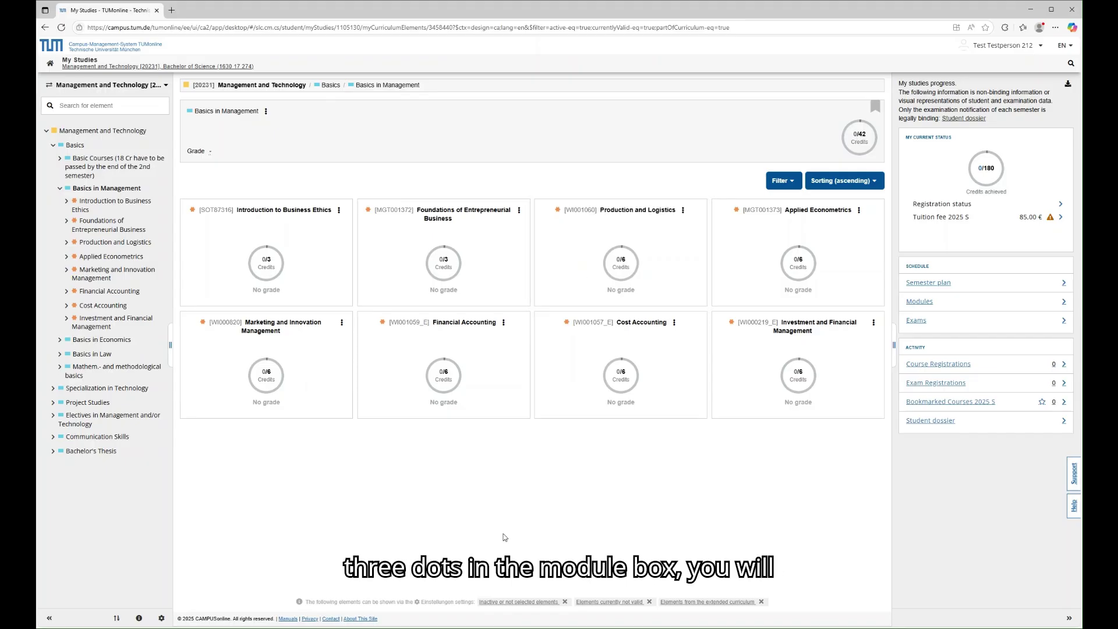
Open the Production and Logistics module description, expanding handbook data, workload and full description.
left_click(685, 209)
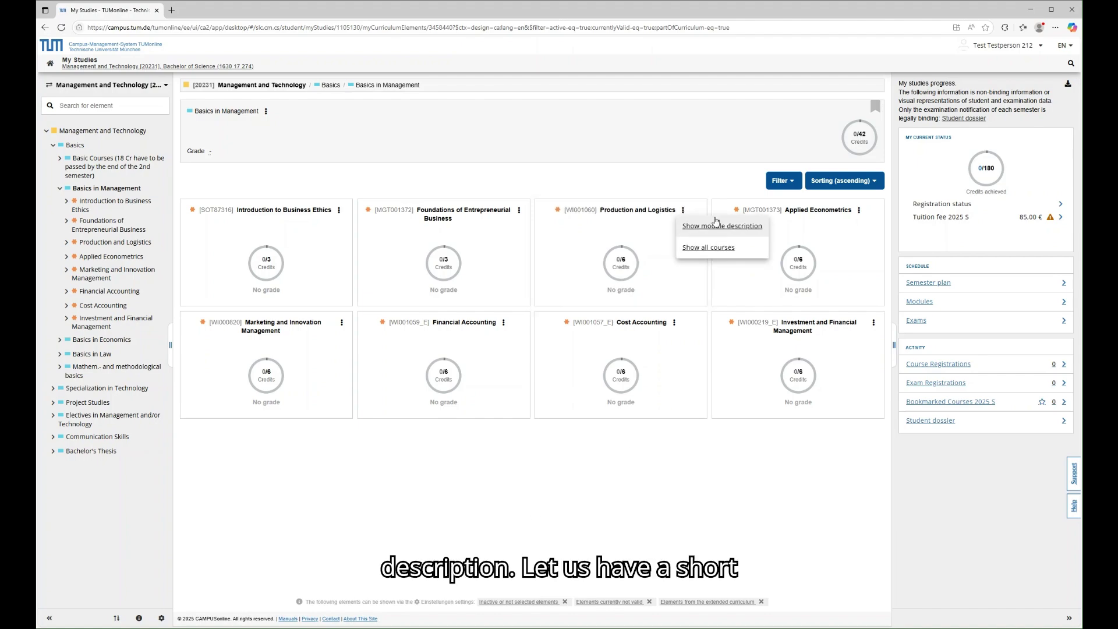
left_click(694, 228)
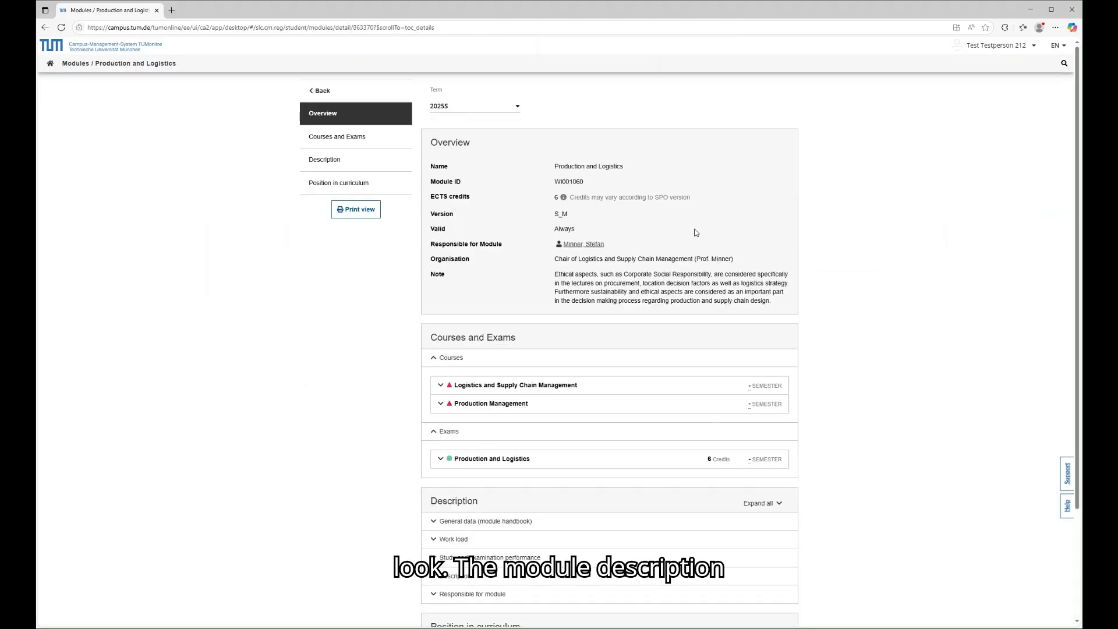
scroll(699, 236, "down", 2)
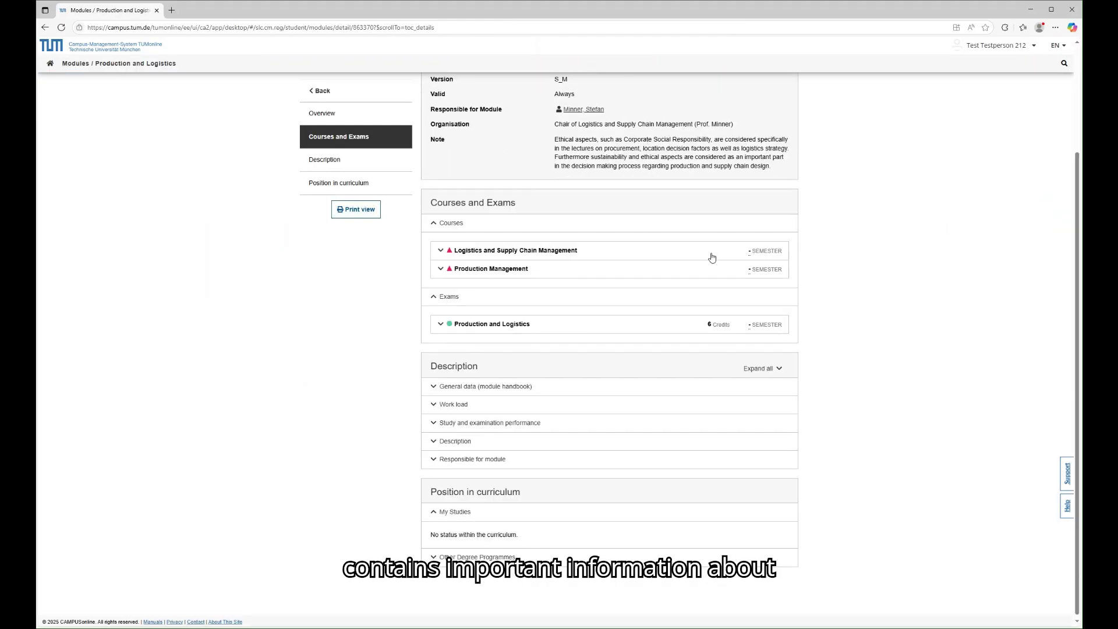
left_click(535, 385)
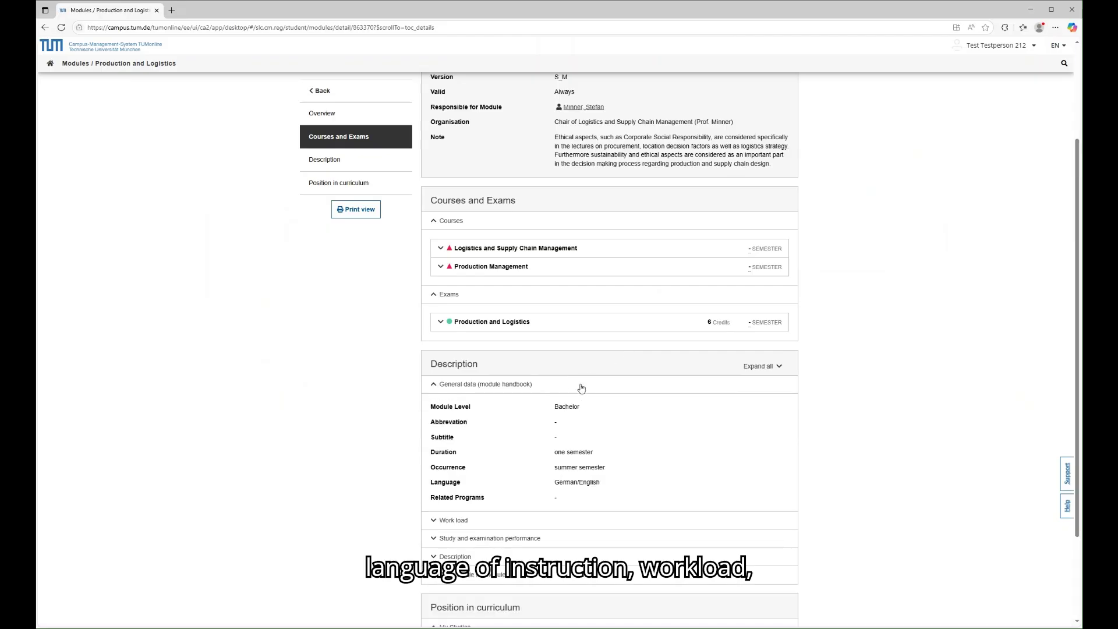
scroll(583, 387, "down", 2)
left_click(579, 401)
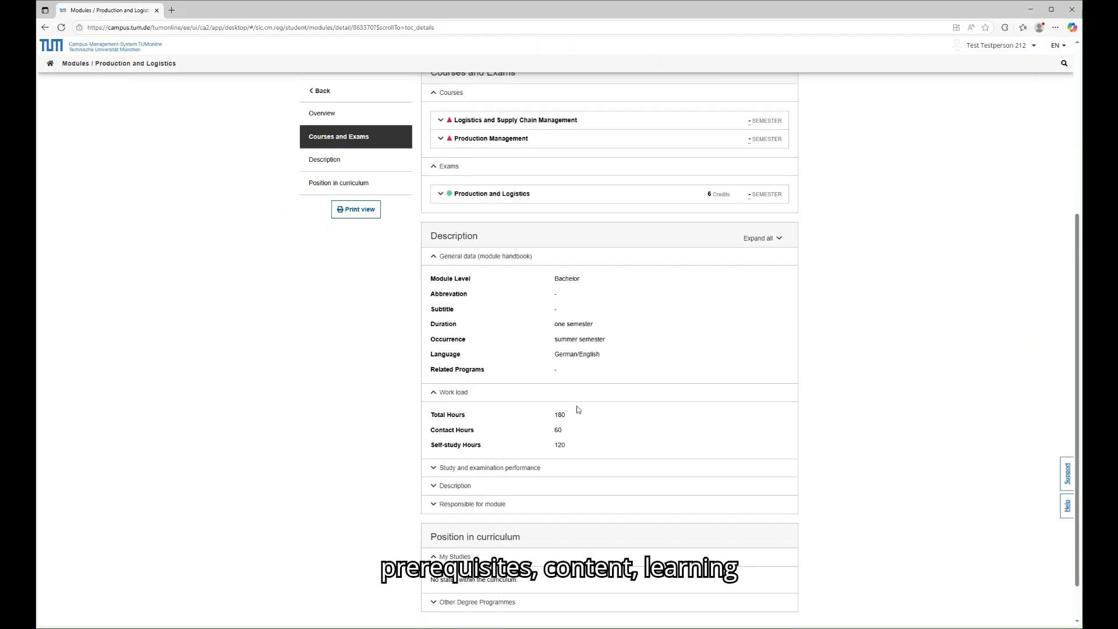
scroll(577, 409, "down", 1)
left_click(572, 440)
scroll(572, 440, "down", 1)
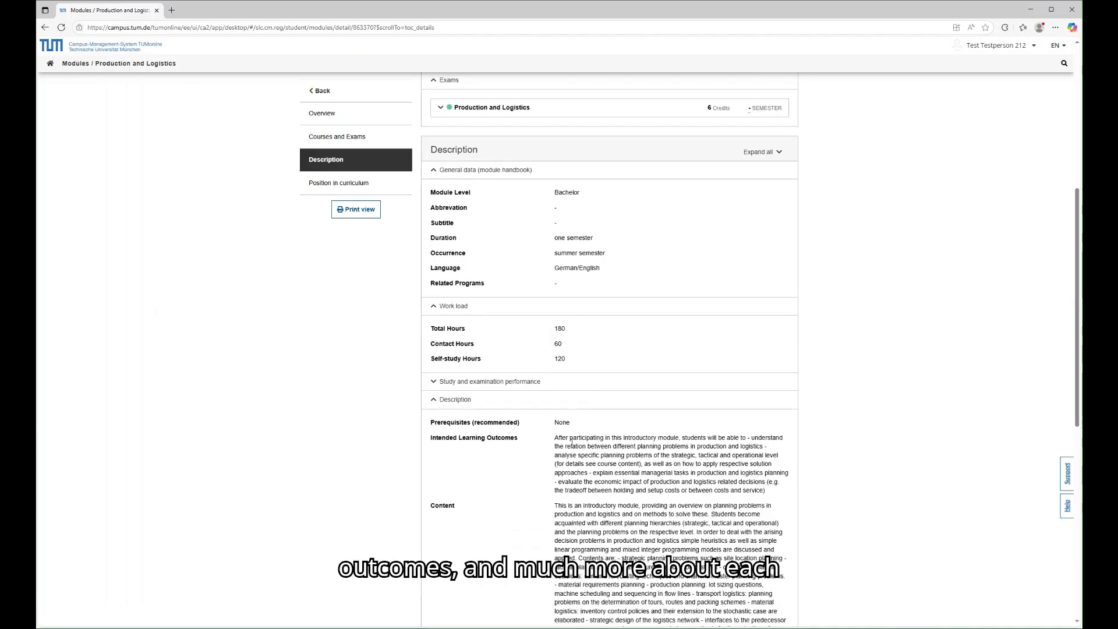
scroll(572, 442, "down", 5)
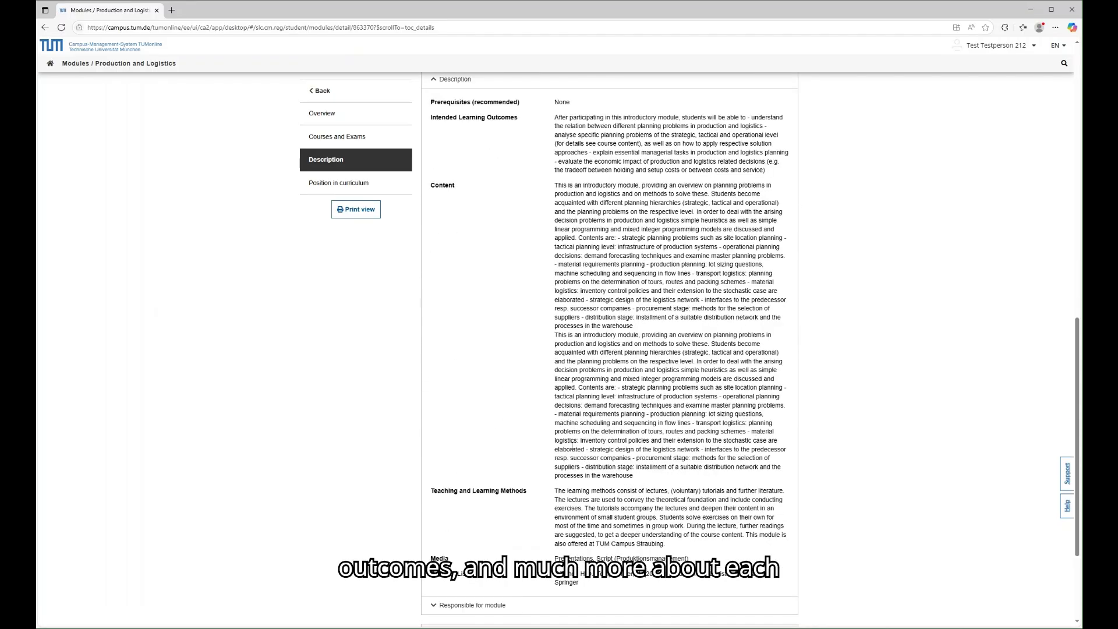
scroll(572, 445, "down", 2)
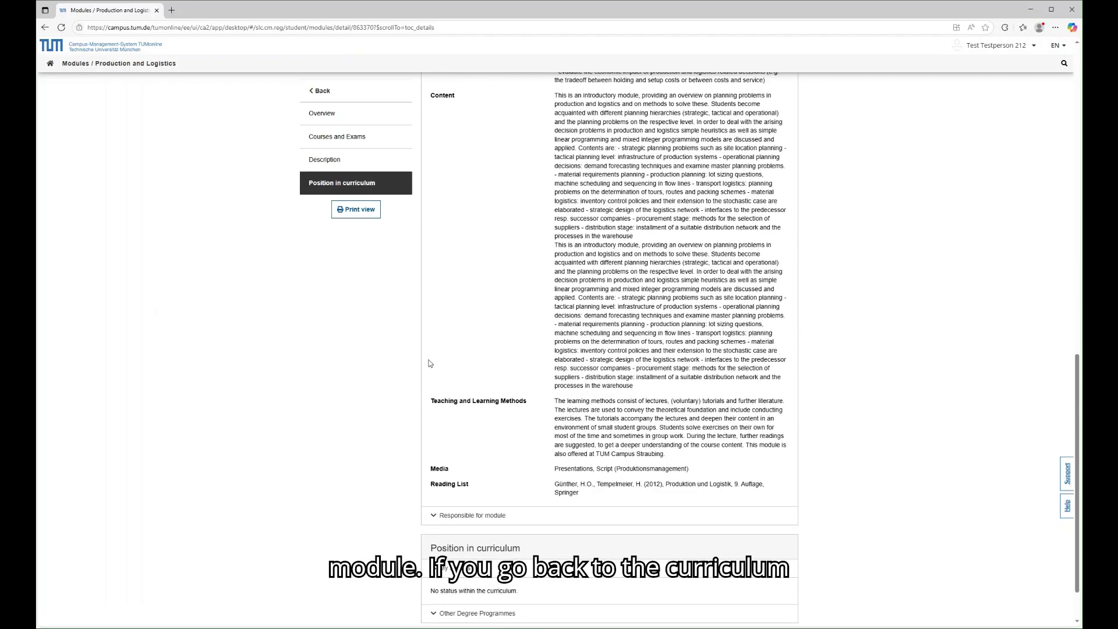
Go back to the curriculum and open Logistics and Supply Chain Management within Production and Logistics.
left_click(46, 27)
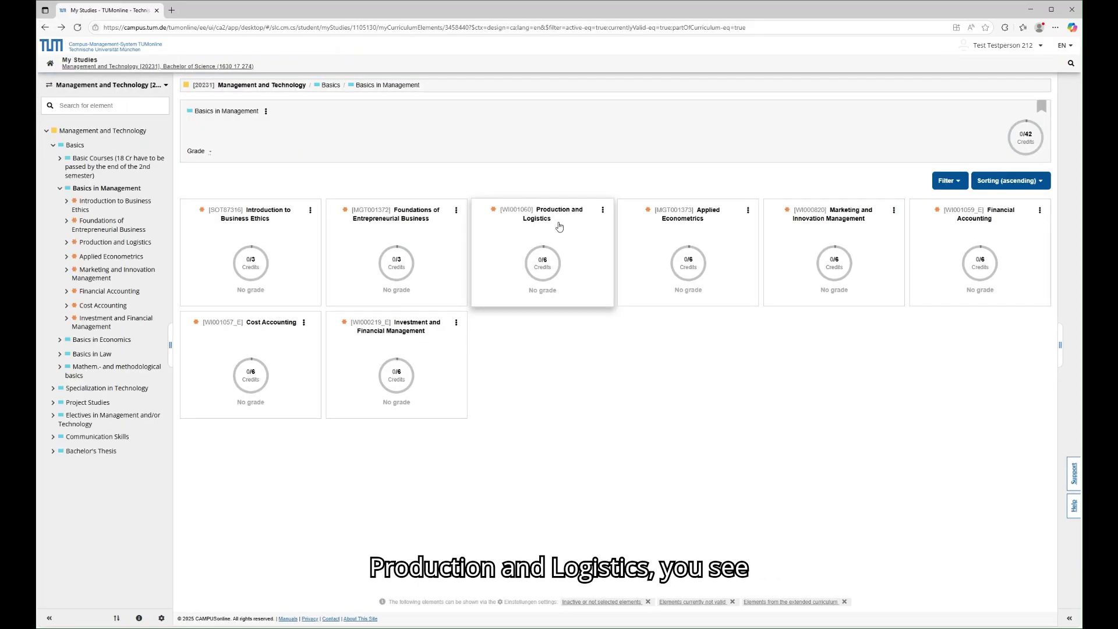
left_click(561, 223)
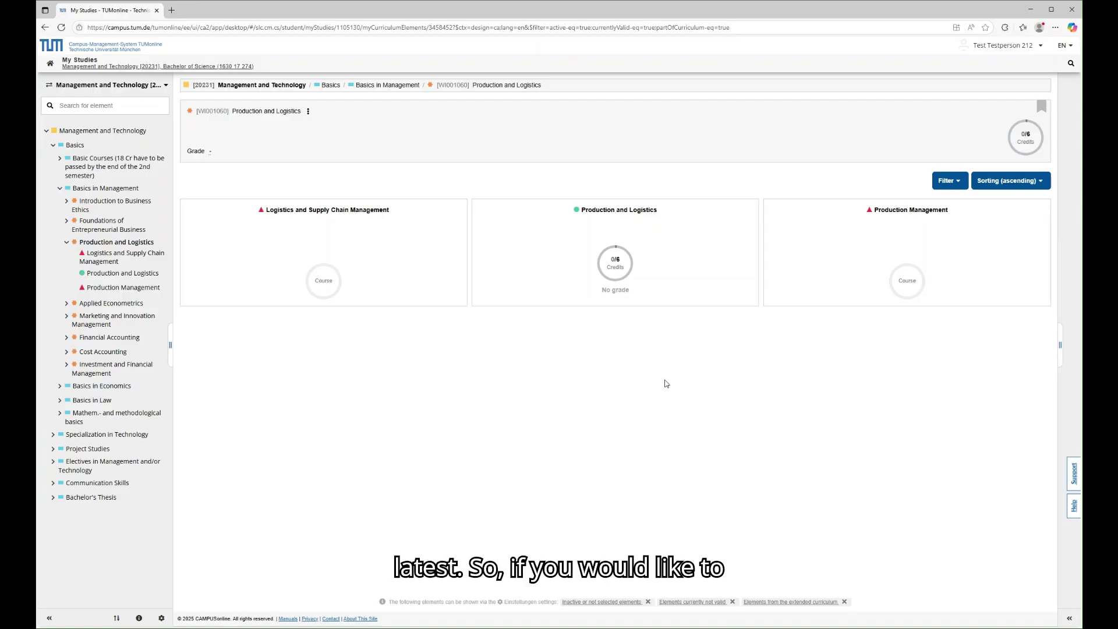
left_click(371, 221)
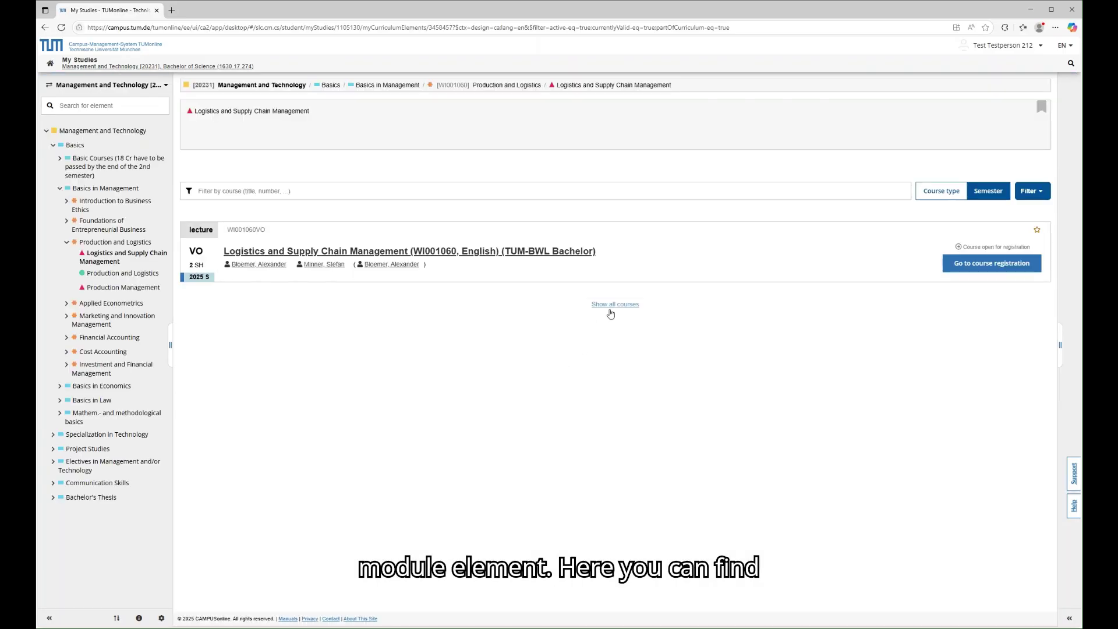
List older offerings, open the 2025 summer lecture page, and reveal its past dates and room.
left_click(606, 306)
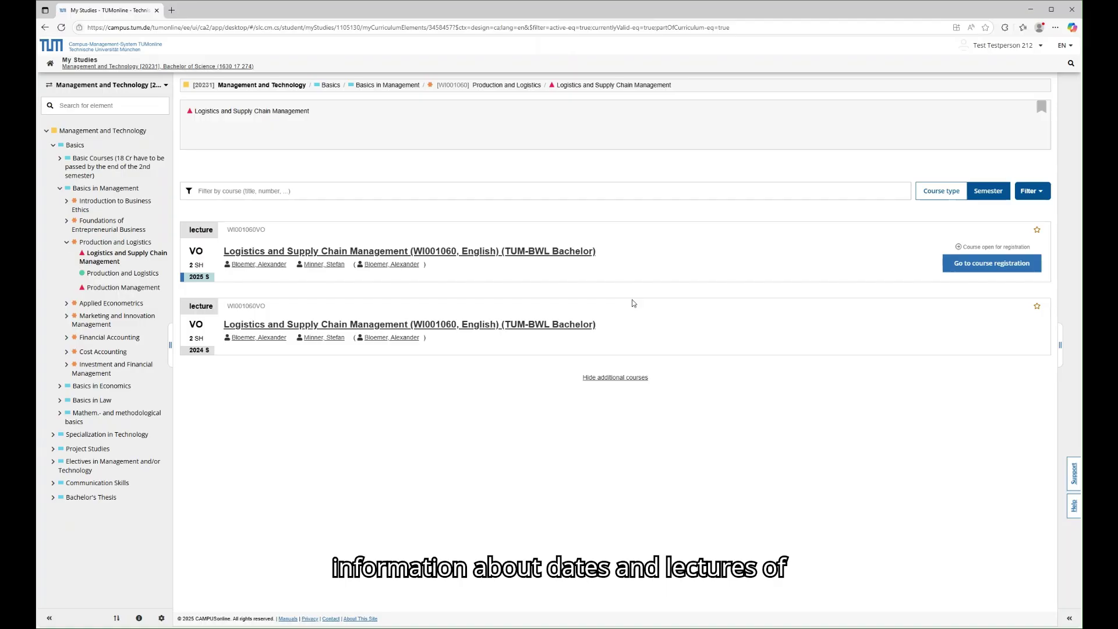
left_click(527, 252)
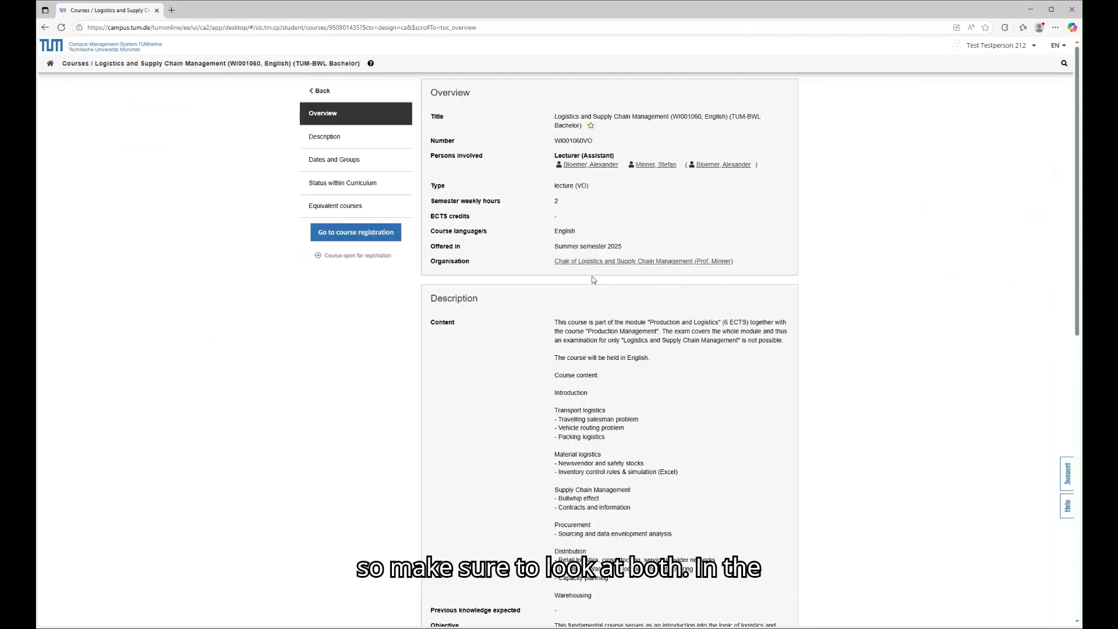
scroll(593, 280, "down", 2)
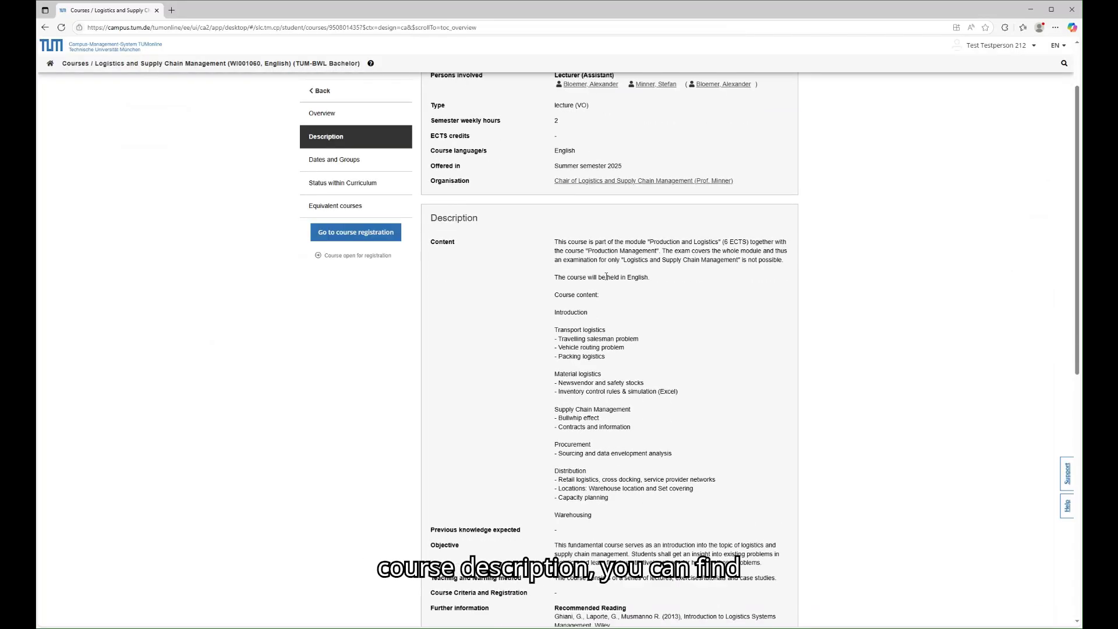
scroll(607, 278, "down", 1)
scroll(606, 281, "down", 3)
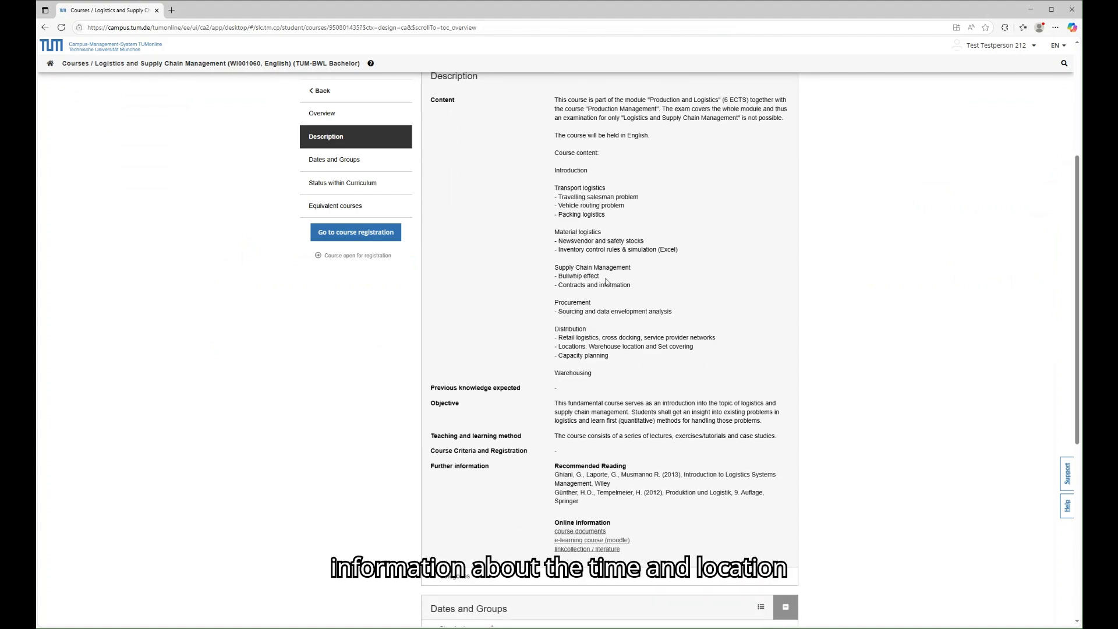
scroll(605, 282, "down", 1)
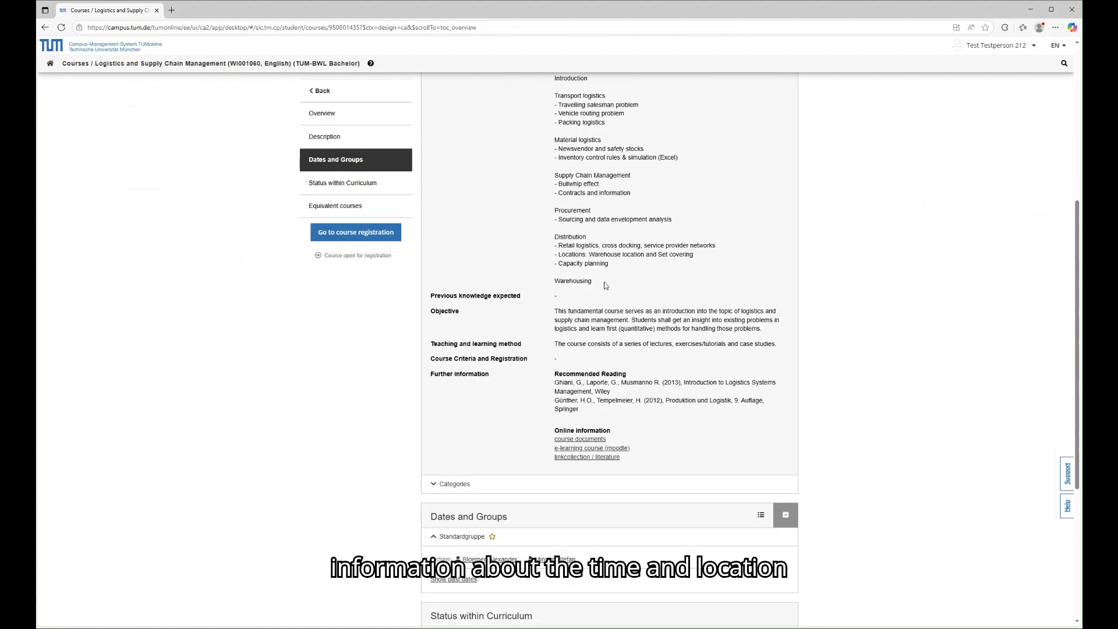
scroll(606, 286, "down", 3)
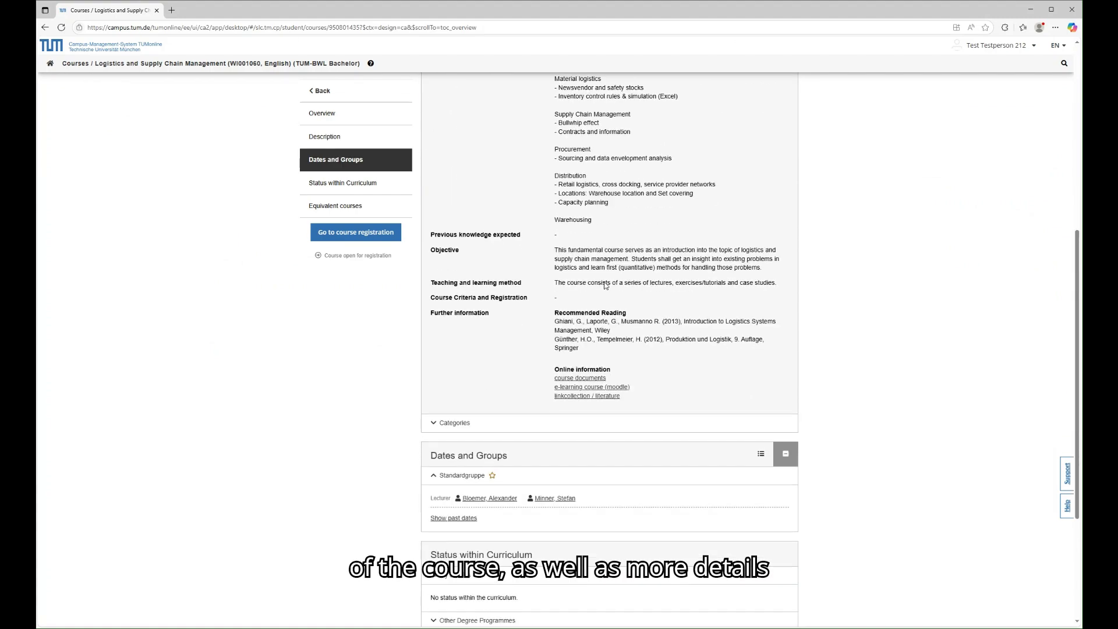
left_click(472, 492)
scroll(629, 479, "down", 2)
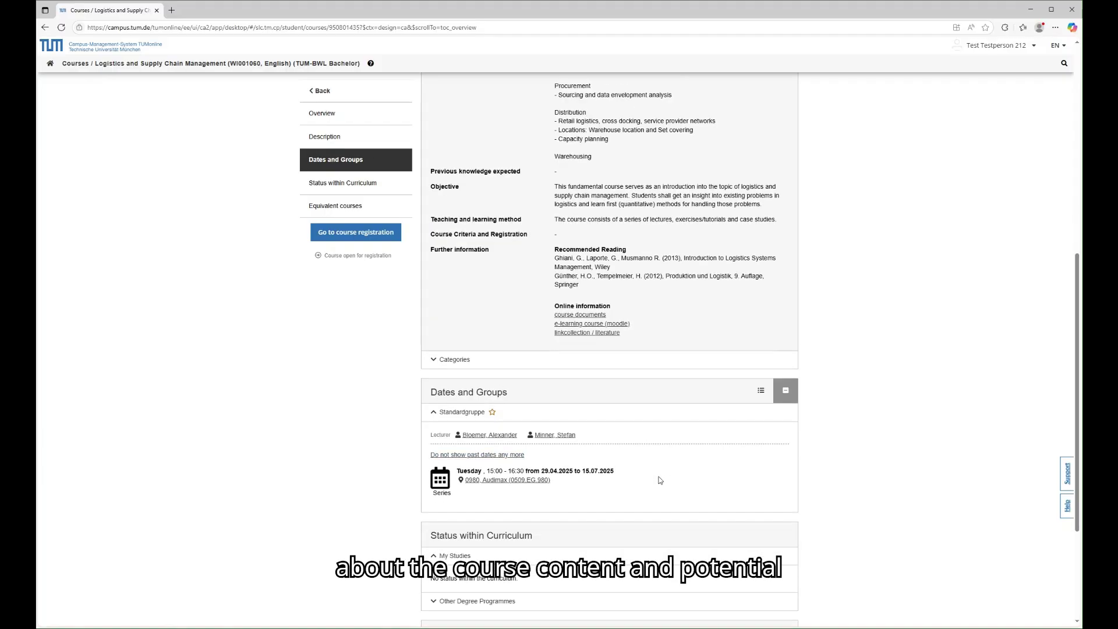
scroll(663, 479, "up", 10)
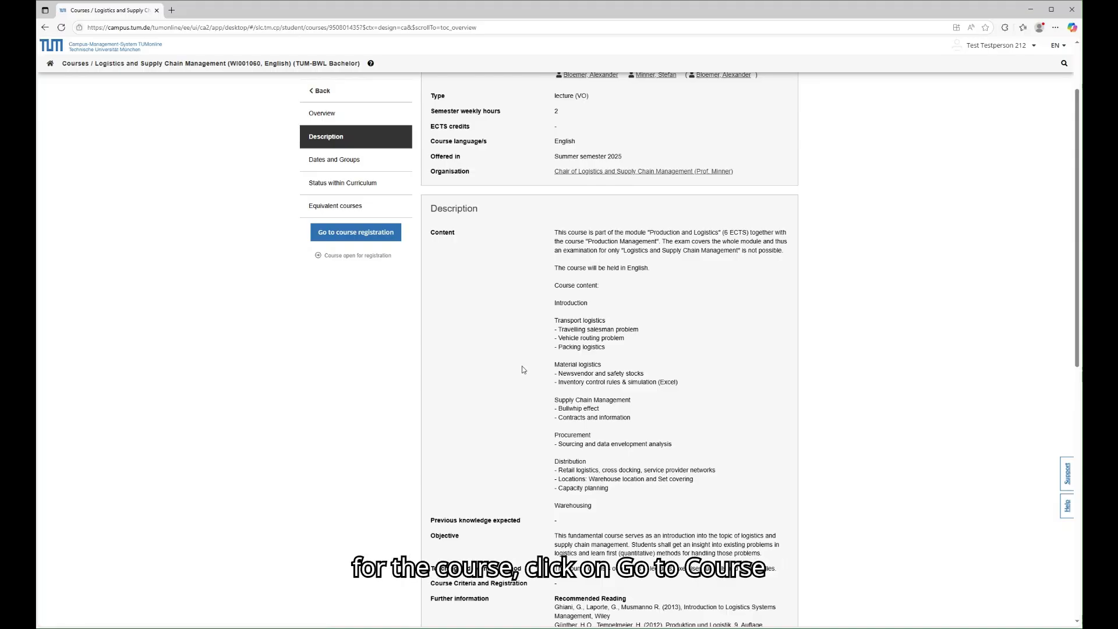
Register with the Management and Technology bachelor programme, choose Standardgruppe, and submit the place request.
left_click(379, 231)
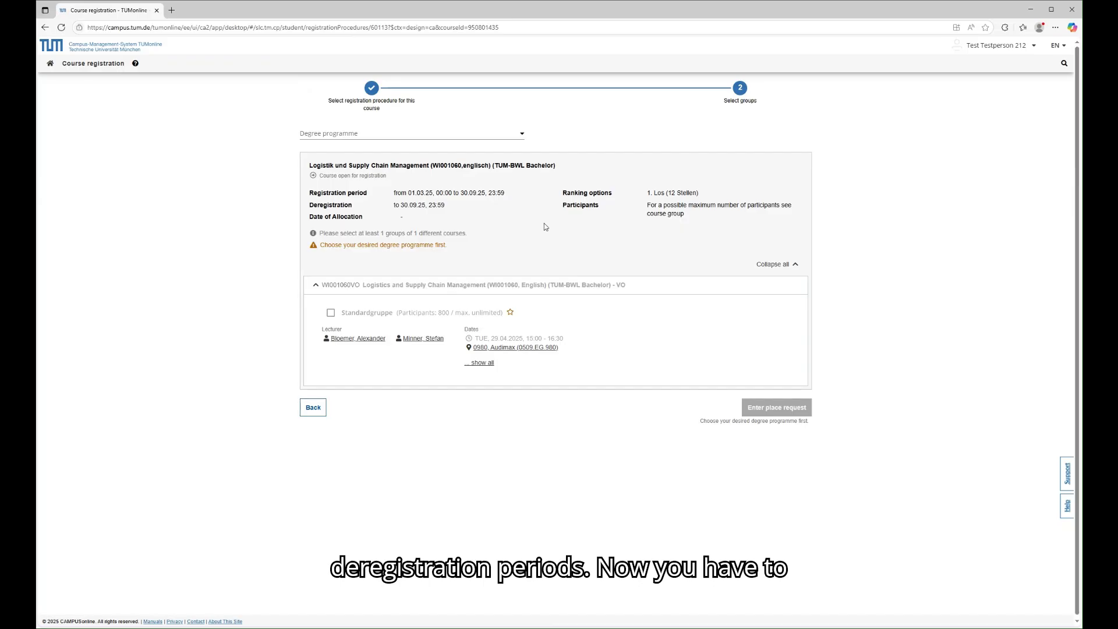
left_click(497, 136)
left_click(449, 155)
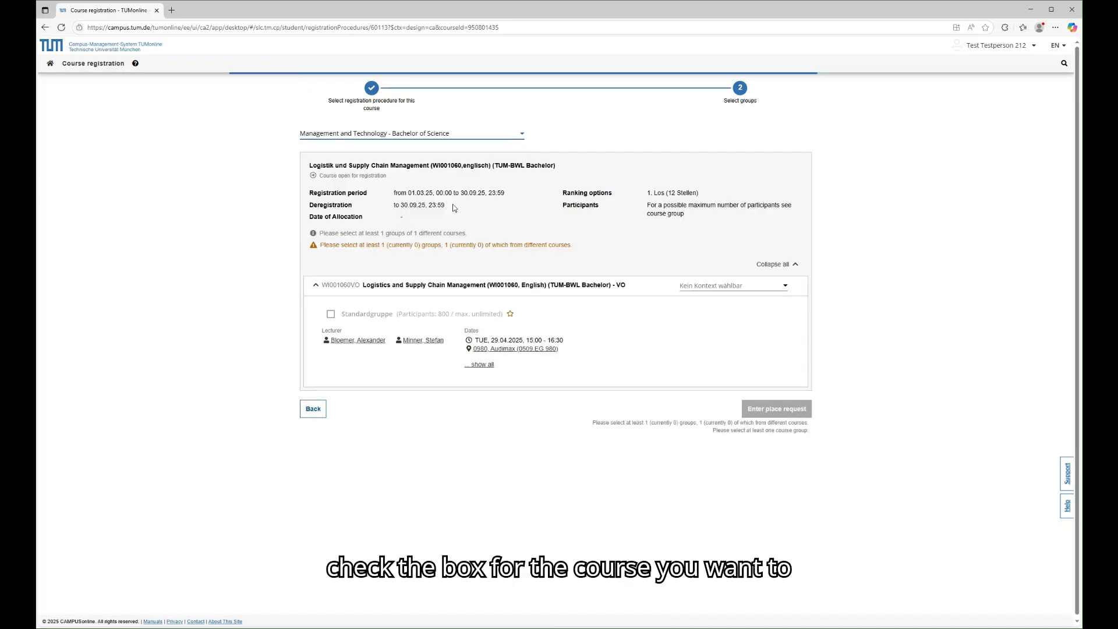
left_click(331, 314)
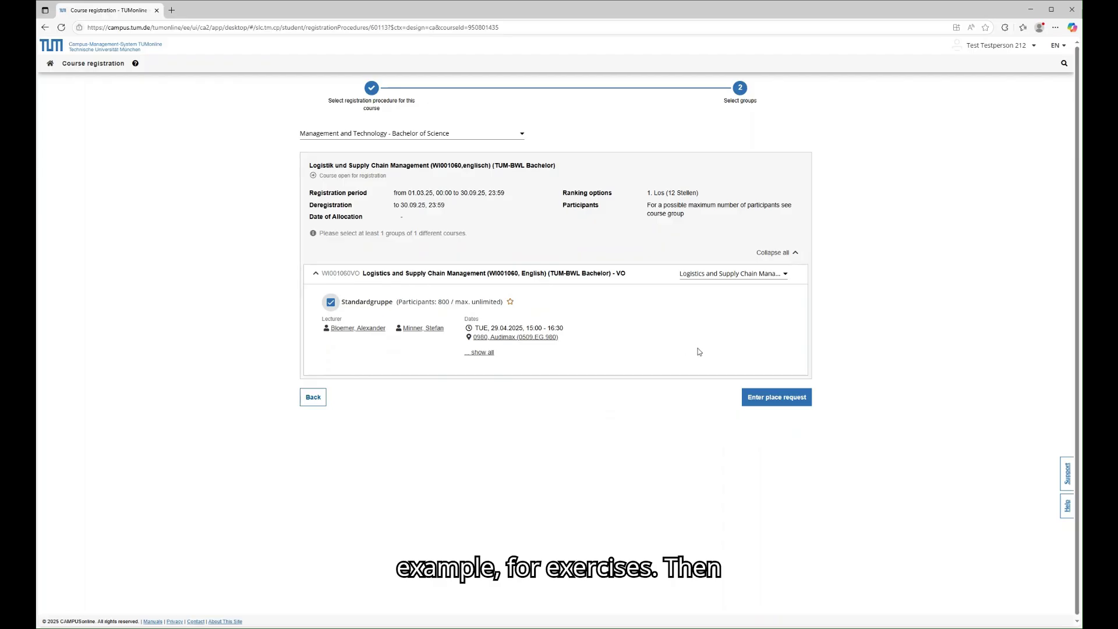
left_click(751, 397)
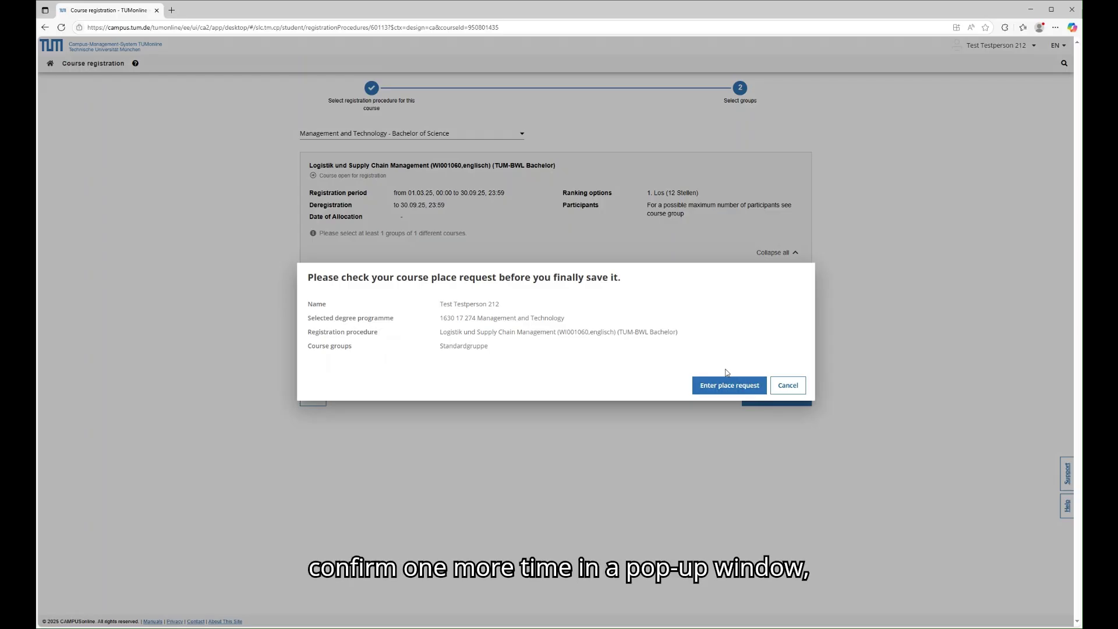
Confirm the dialog to save the Standardgruppe place request.
left_click(713, 387)
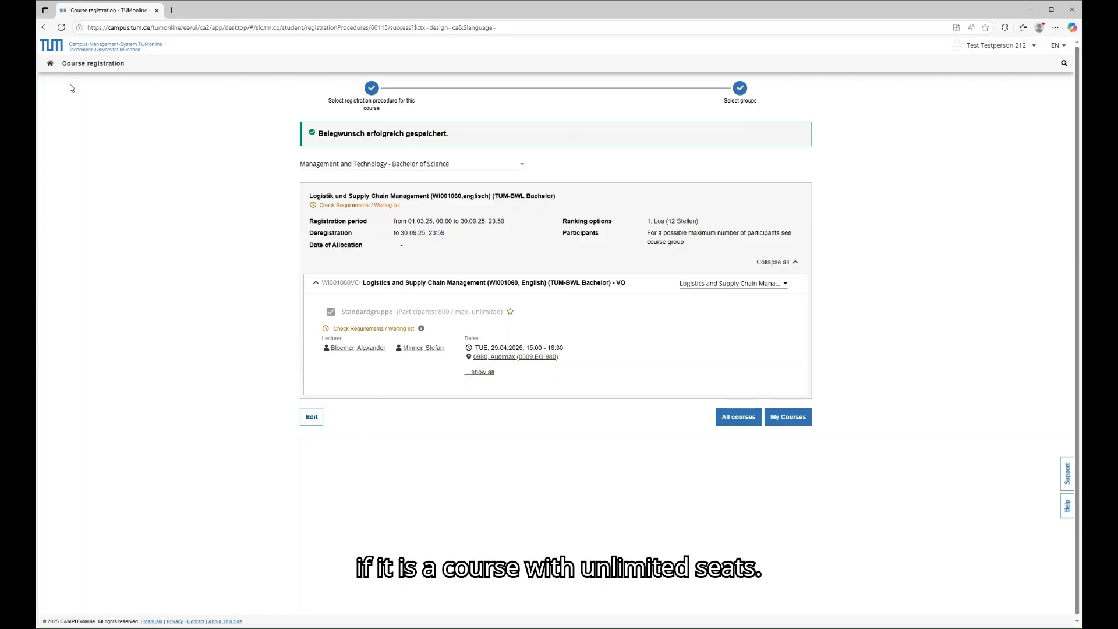
Return Home, open Courses, and list My courses for 2025 S.
left_click(50, 71)
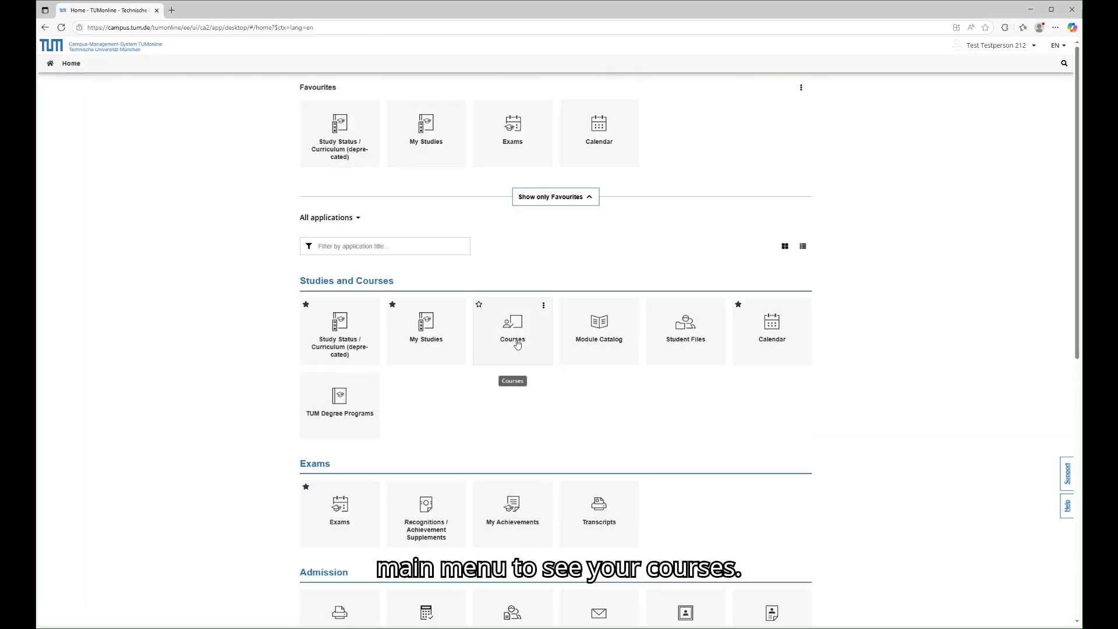
left_click(515, 338)
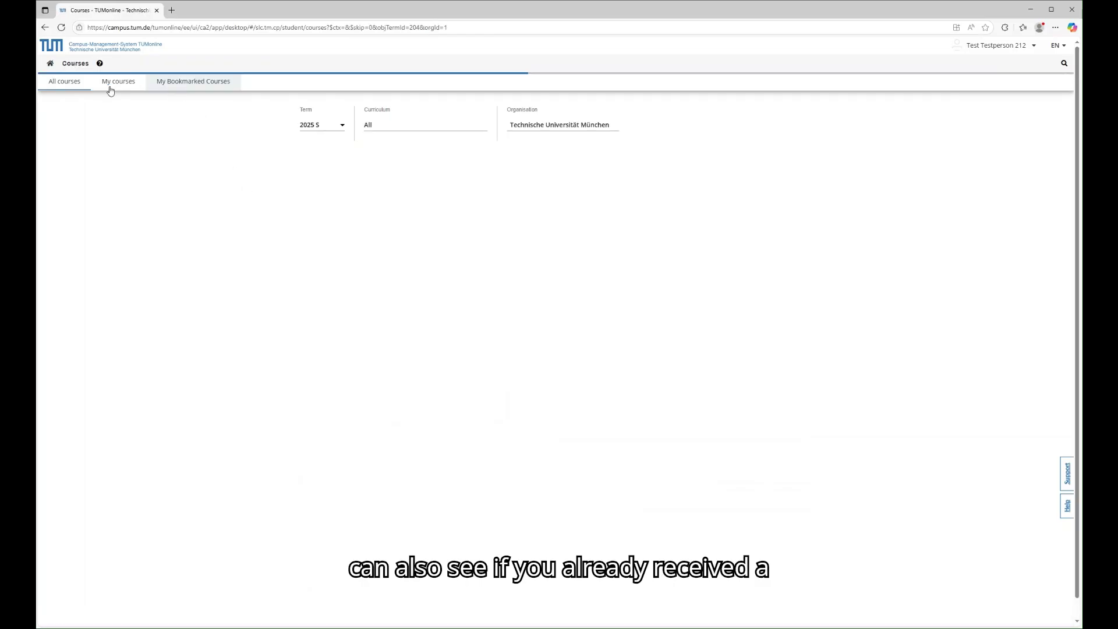
left_click(116, 81)
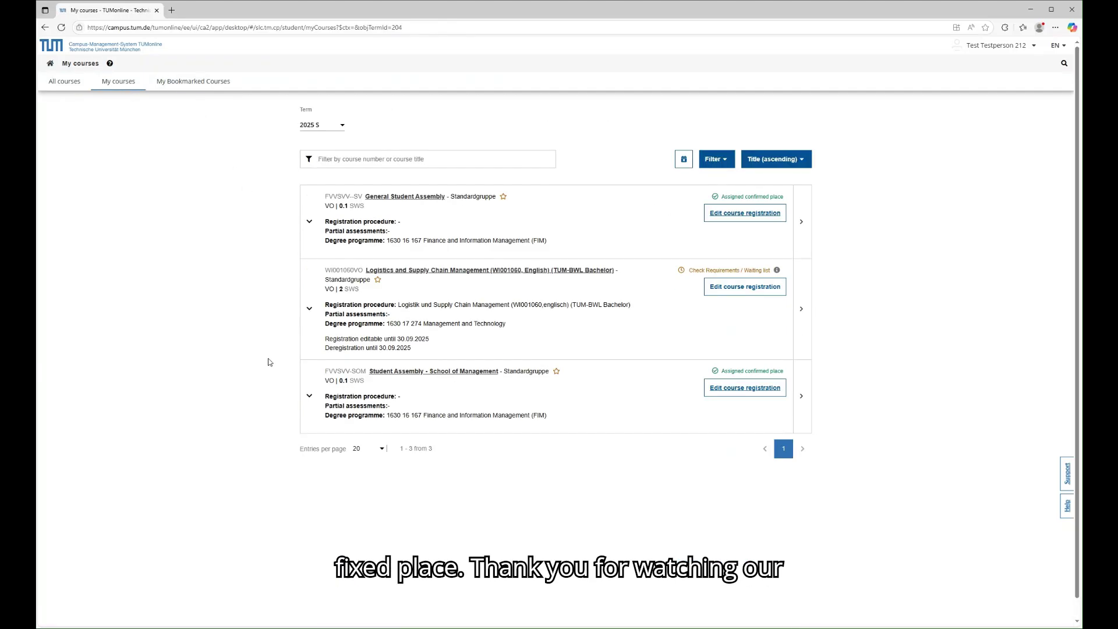